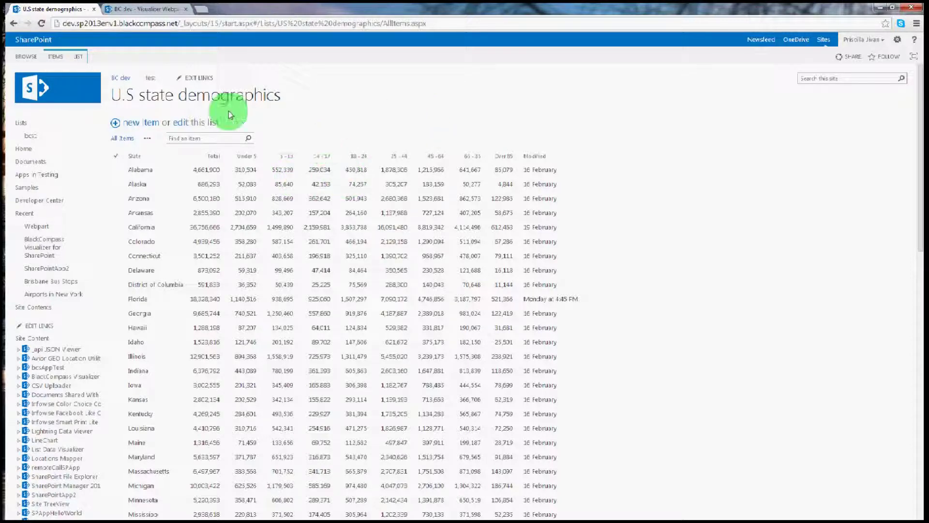
- Create a histogram from the All Items view of the U.S state demographics list, with State as X and Total as Y
{"action": "left_click", "coordinate": [65, 59]}
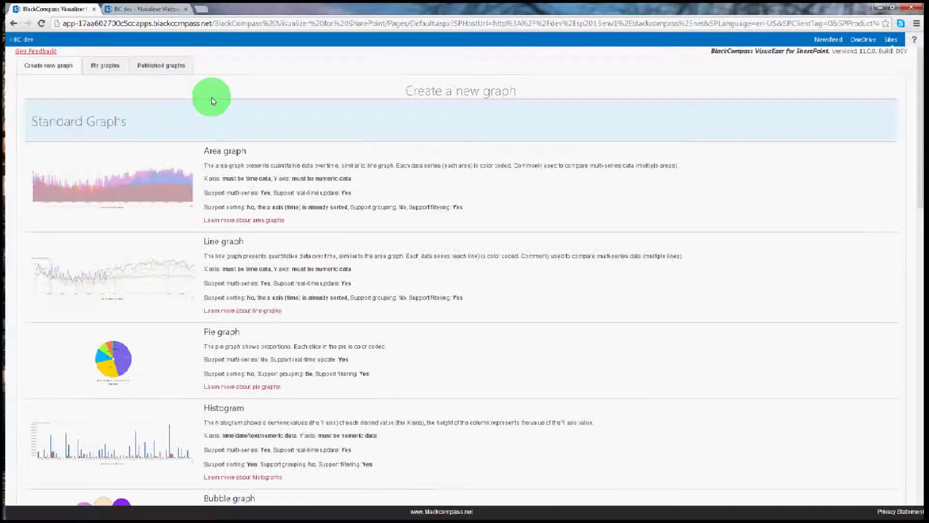
{"action": "scroll", "coordinate": [328, 182], "scroll_direction": "down", "scroll_amount": 3}
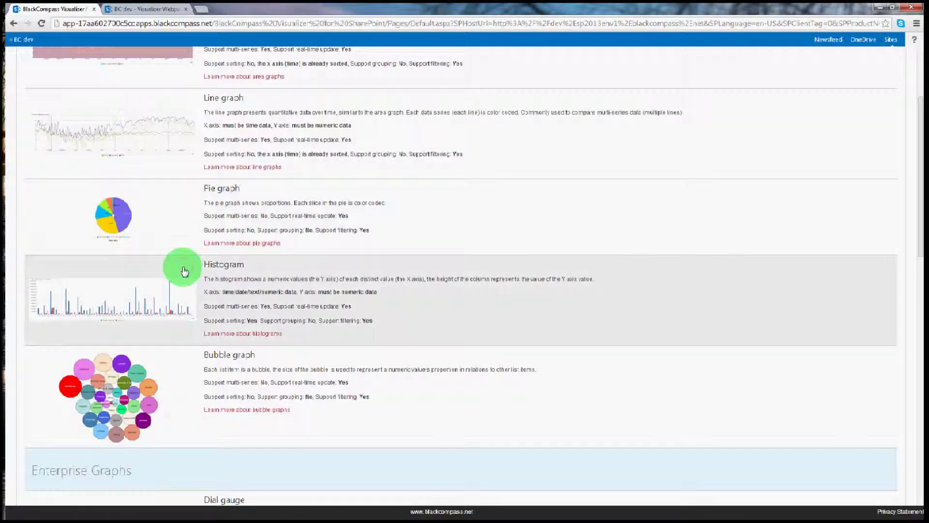
{"action": "left_click", "coordinate": [183, 266]}
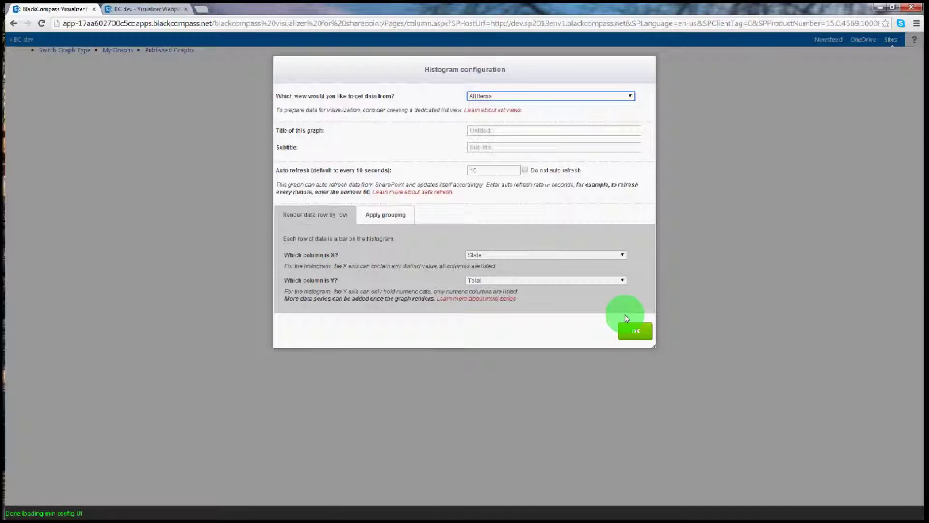
{"action": "left_click", "coordinate": [629, 331]}
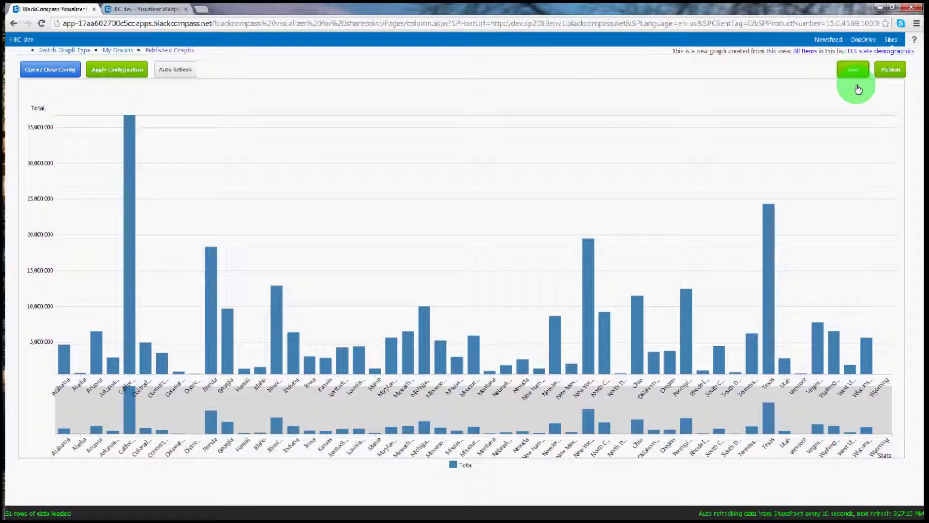
- Publish the histogram and copy its permanent link
{"action": "left_click", "coordinate": [894, 75]}
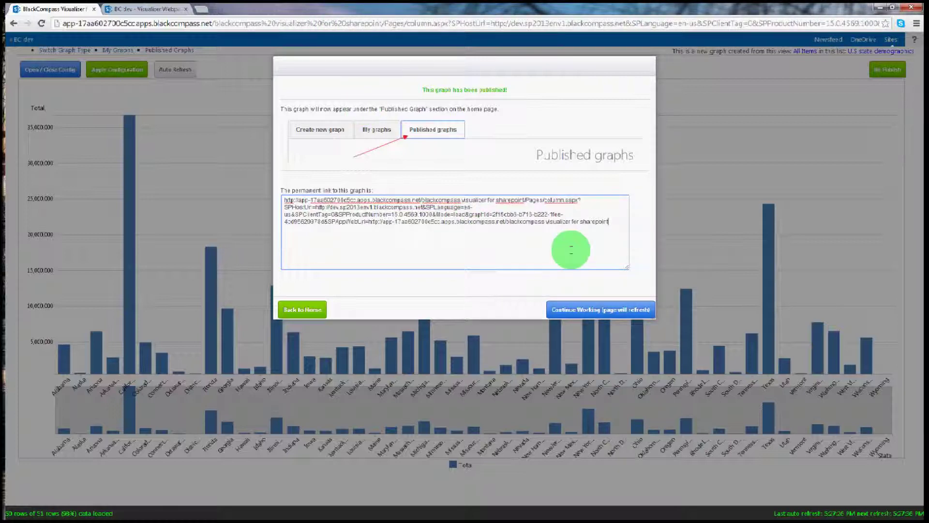
{"action": "left_click_drag", "start_coordinate": [608, 223], "coordinate": [285, 199]}
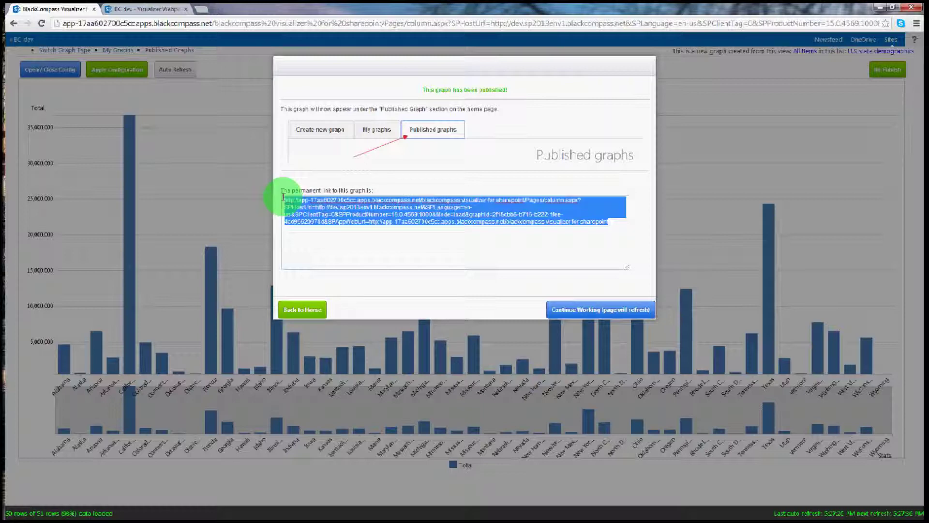
{"action": "right_click", "coordinate": [359, 204]}
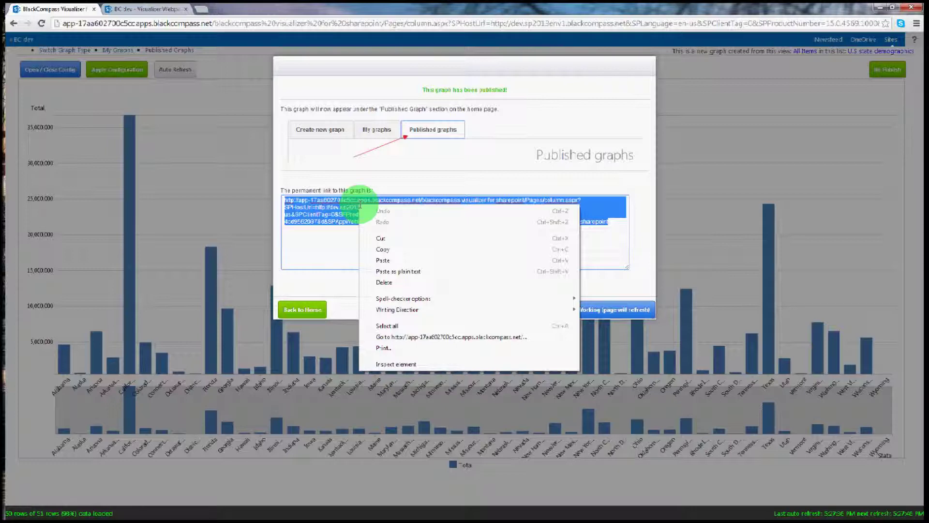
{"action": "left_click", "coordinate": [404, 250]}
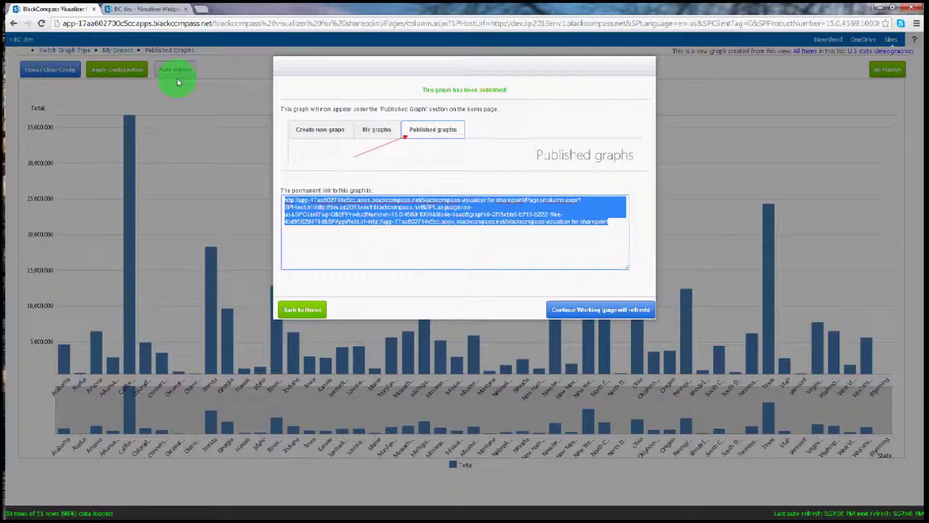
- Put the Visualizer Webpart Page into edit mode and add the BlackCompass Visualizer web part to it
{"action": "left_click", "coordinate": [159, 7]}
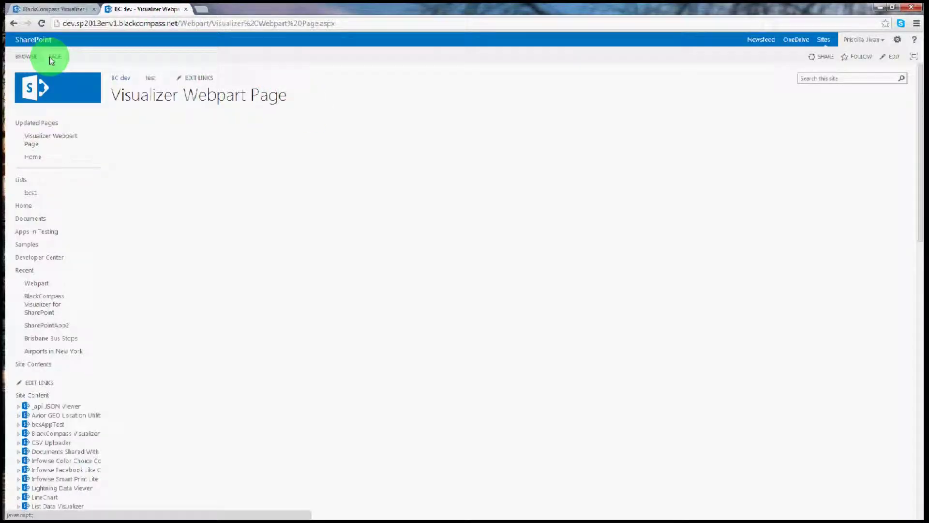
{"action": "left_click", "coordinate": [52, 58]}
{"action": "left_click", "coordinate": [18, 80]}
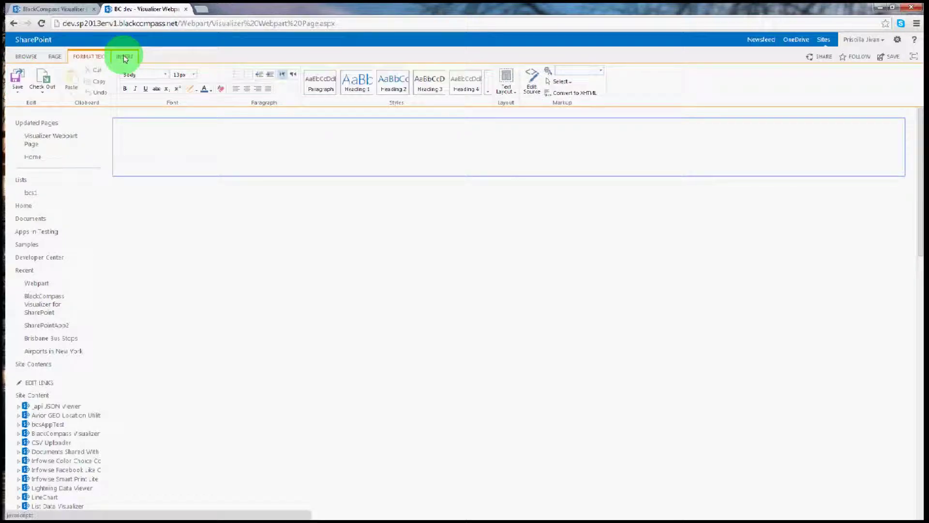
{"action": "left_click", "coordinate": [125, 57]}
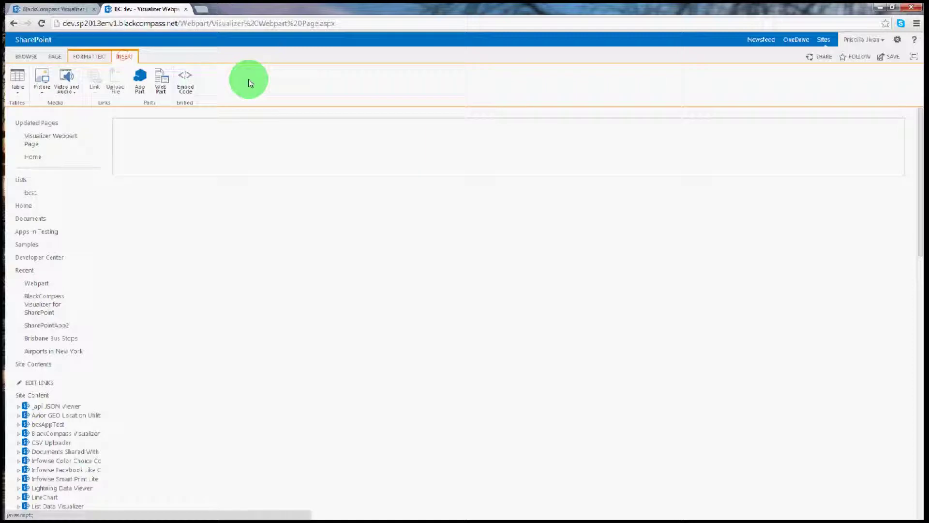
{"action": "left_click", "coordinate": [162, 80]}
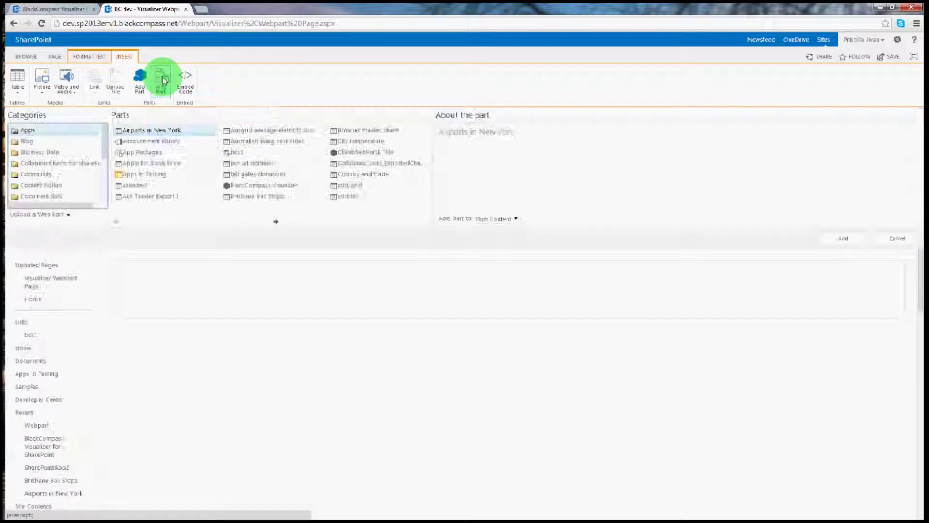
{"action": "left_click", "coordinate": [273, 189]}
{"action": "left_click", "coordinate": [840, 247]}
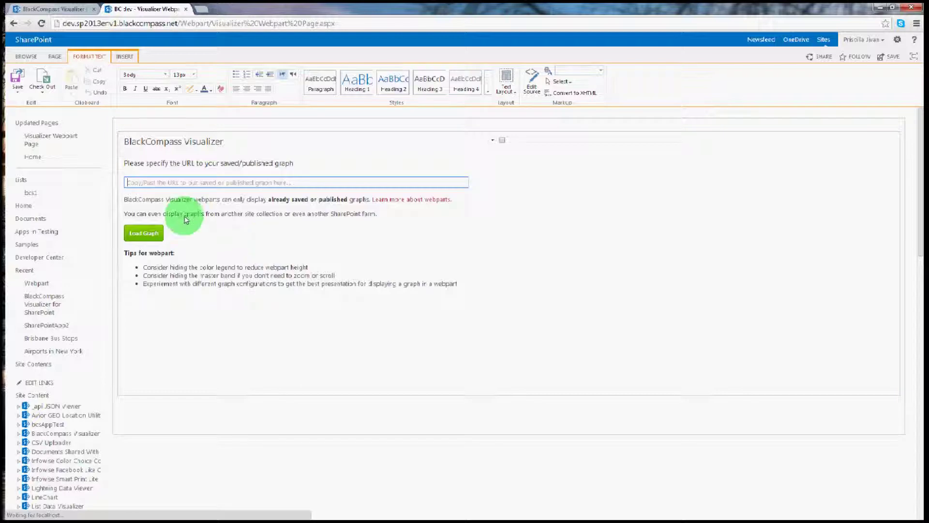
- Paste the published graph's copied URL into the BlackCompass Visualizer web part and load the graph
{"action": "right_click", "coordinate": [157, 182]}
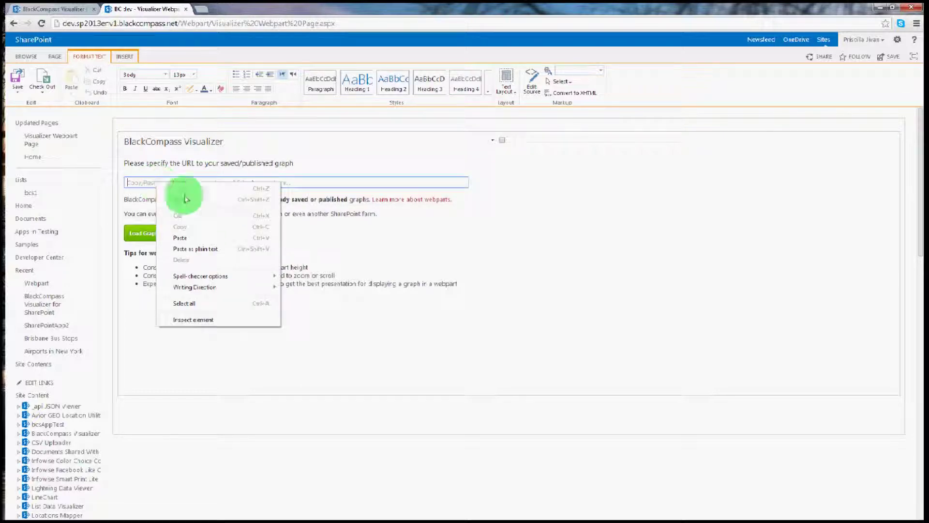
{"action": "left_click", "coordinate": [186, 237]}
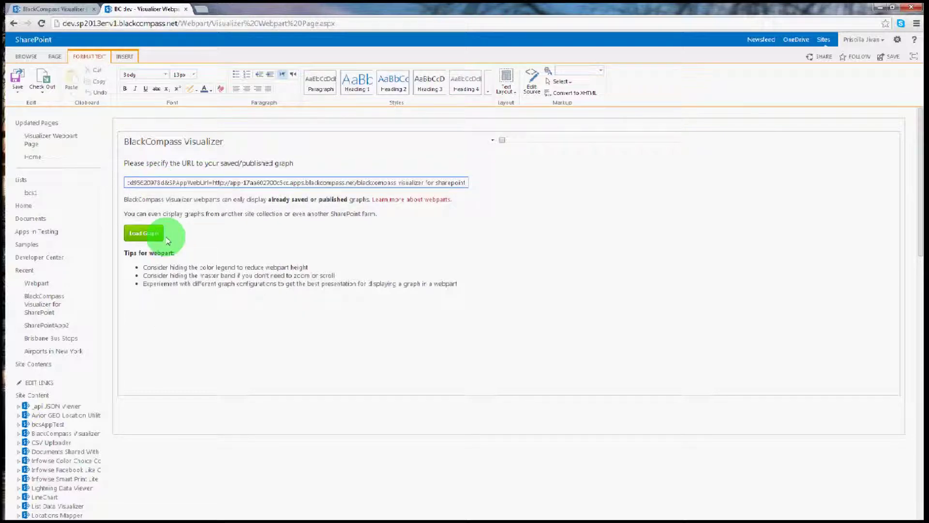
{"action": "left_click", "coordinate": [144, 236]}
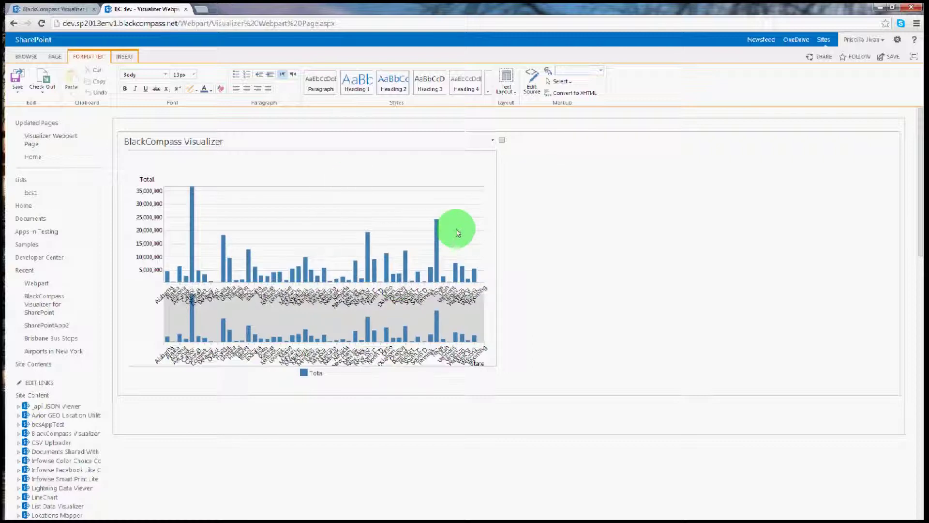
- Give the BlackCompass Visualizer web part a fixed width of 1200 pixels and apply its properties
{"action": "left_click", "coordinate": [493, 141]}
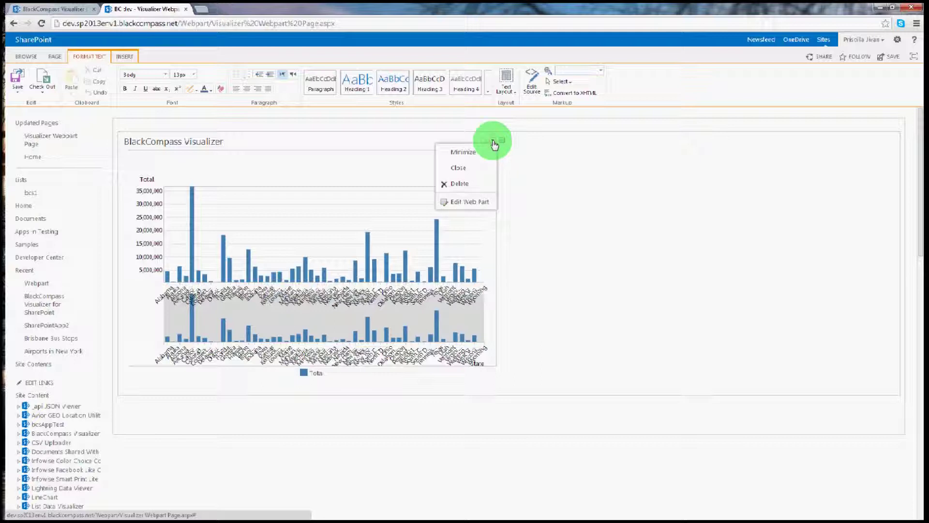
{"action": "left_click", "coordinate": [486, 204]}
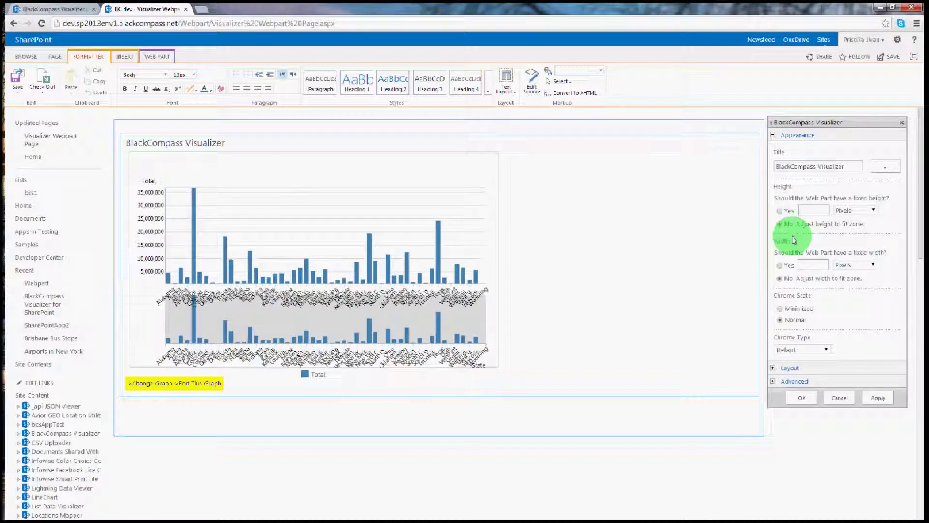
{"action": "left_click", "coordinate": [784, 266]}
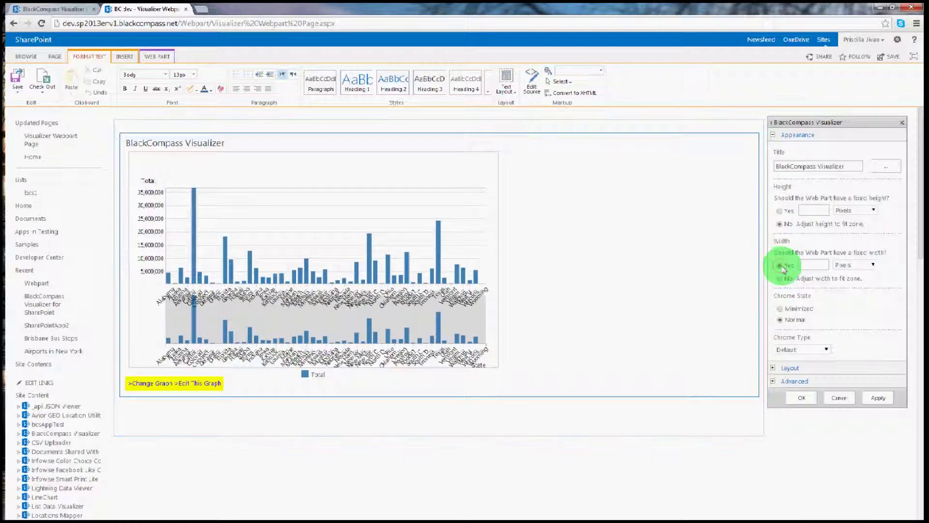
{"action": "left_click", "coordinate": [823, 266]}
{"action": "type", "text": "1200"}
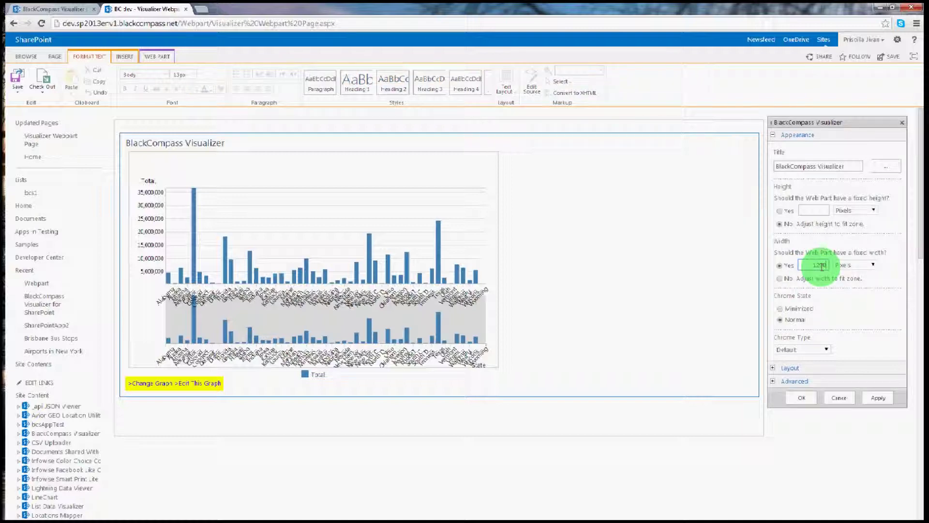
{"action": "left_click", "coordinate": [799, 395]}
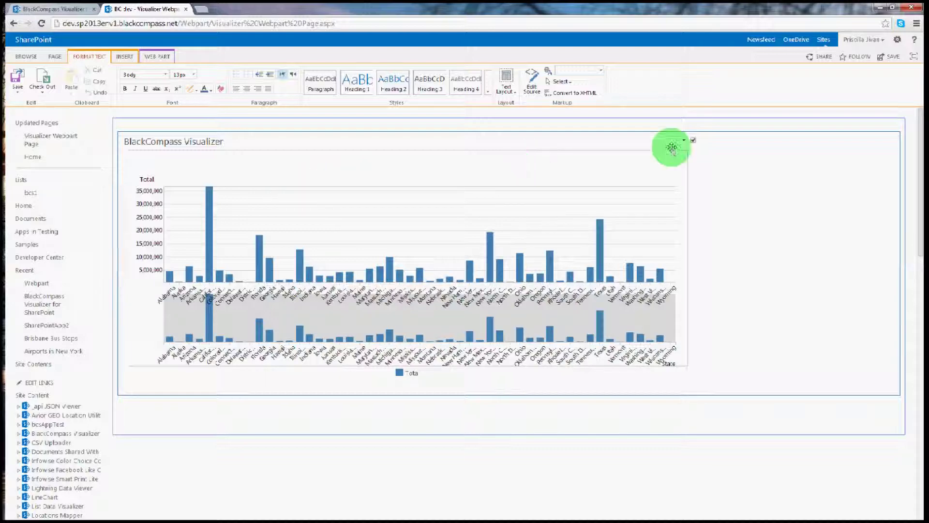
- Open the web part's graph full screen for editing from the web part's edit mode
{"action": "left_click", "coordinate": [685, 142]}
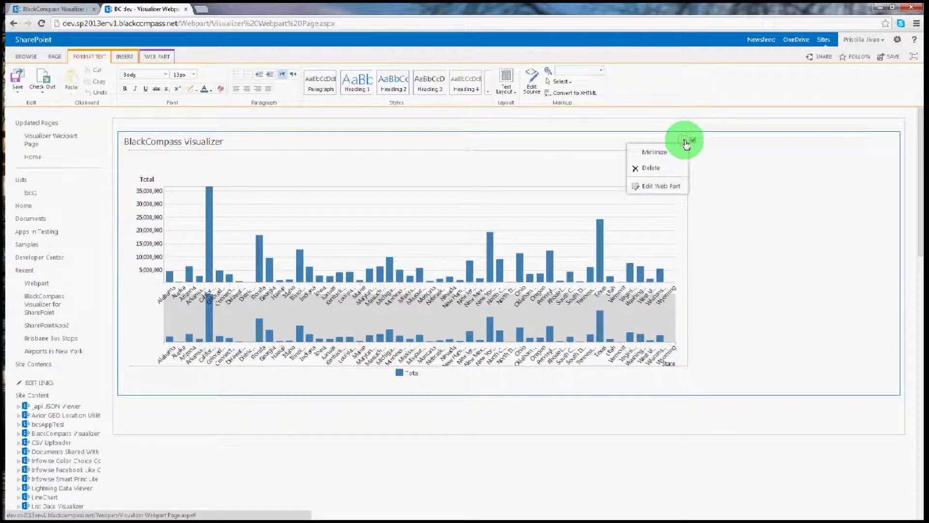
{"action": "left_click", "coordinate": [679, 187]}
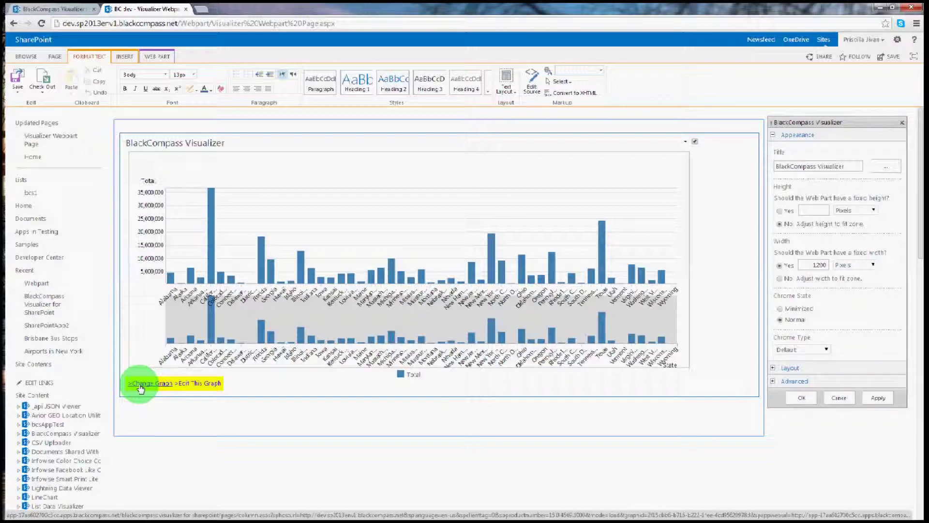
{"action": "left_click", "coordinate": [200, 386]}
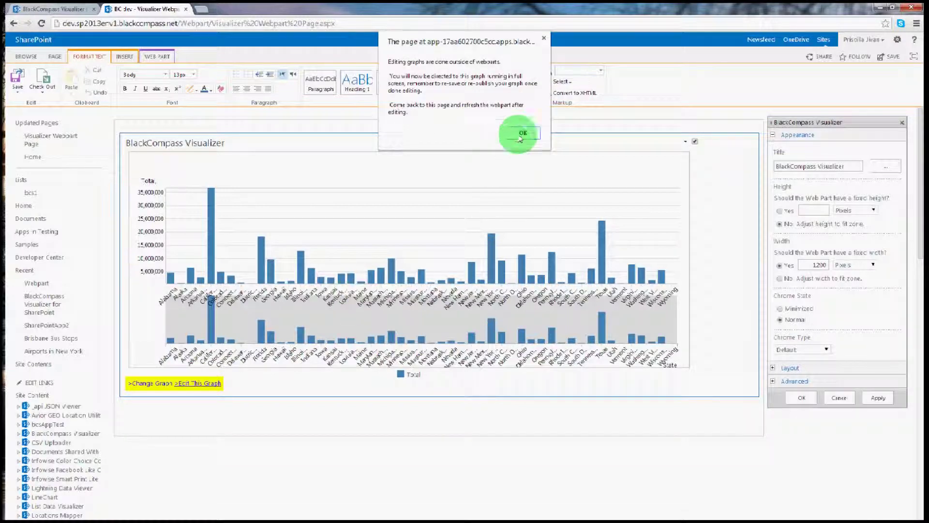
{"action": "left_click", "coordinate": [521, 134]}
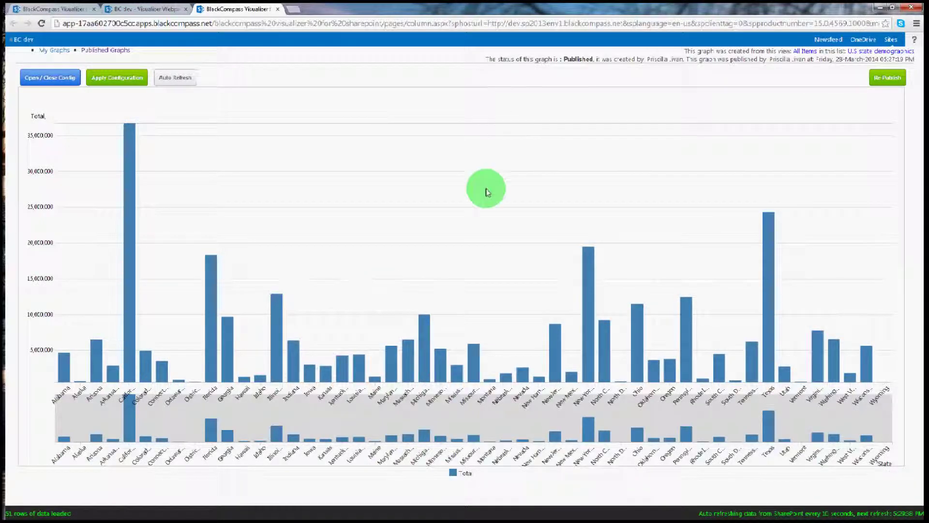
- Change the Total data series color to dark purple and apply the graph configuration
{"action": "left_click", "coordinate": [63, 77]}
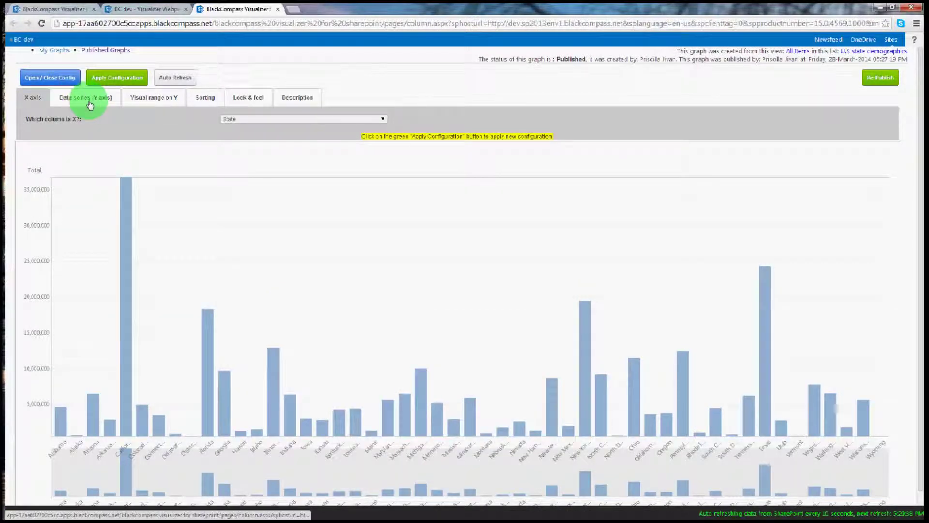
{"action": "left_click", "coordinate": [80, 95]}
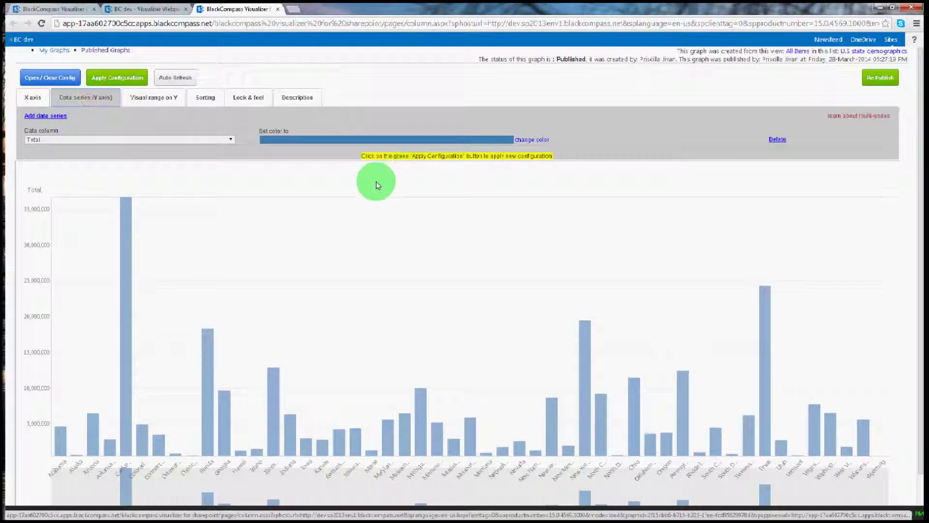
{"action": "left_click", "coordinate": [532, 140]}
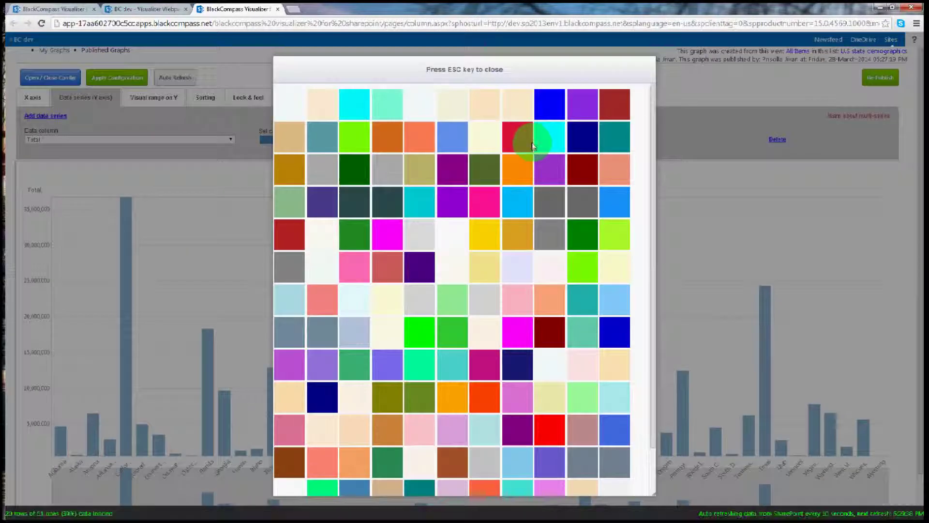
{"action": "left_click", "coordinate": [419, 259]}
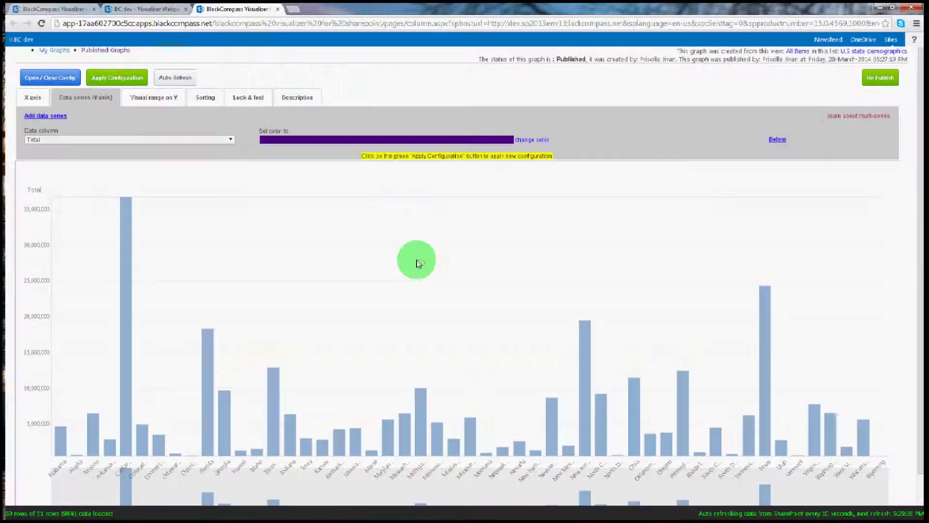
{"action": "left_click", "coordinate": [119, 80]}
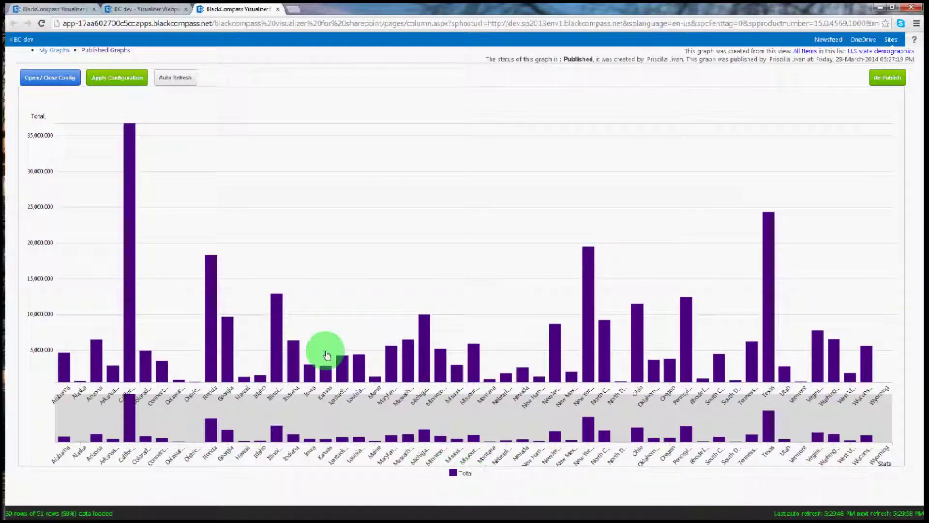
- Hide the graph's color legend in the look and feel configuration, apply it, and re-publish the graph
{"action": "left_click", "coordinate": [65, 79]}
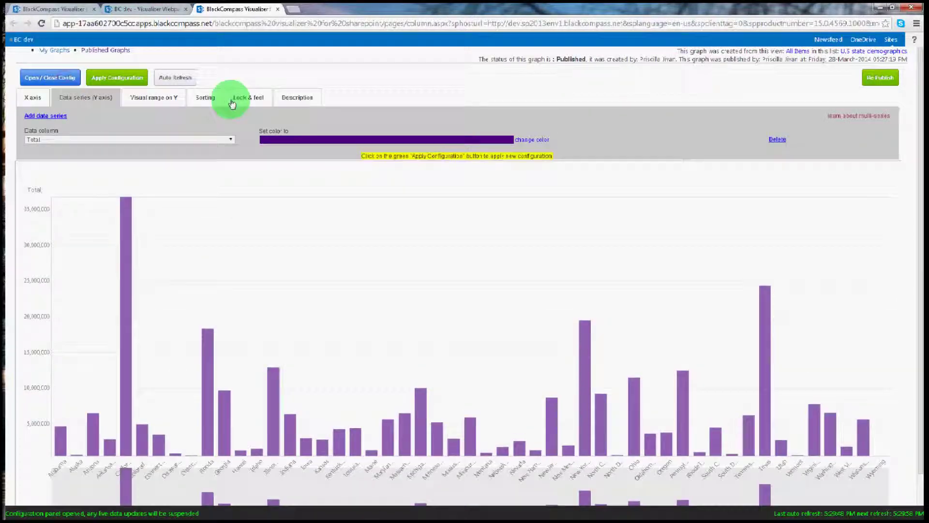
{"action": "left_click", "coordinate": [233, 101]}
{"action": "left_click", "coordinate": [224, 242]}
{"action": "left_click", "coordinate": [119, 78]}
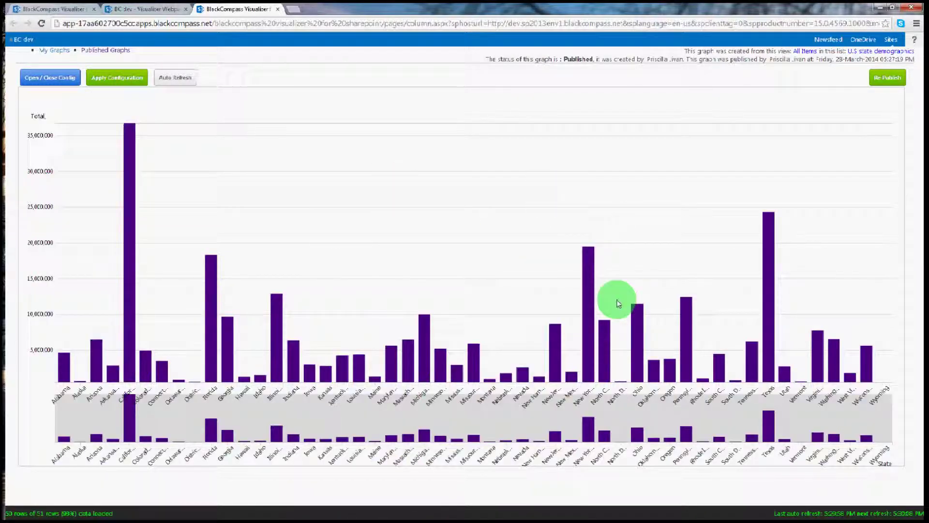
{"action": "left_click", "coordinate": [887, 82]}
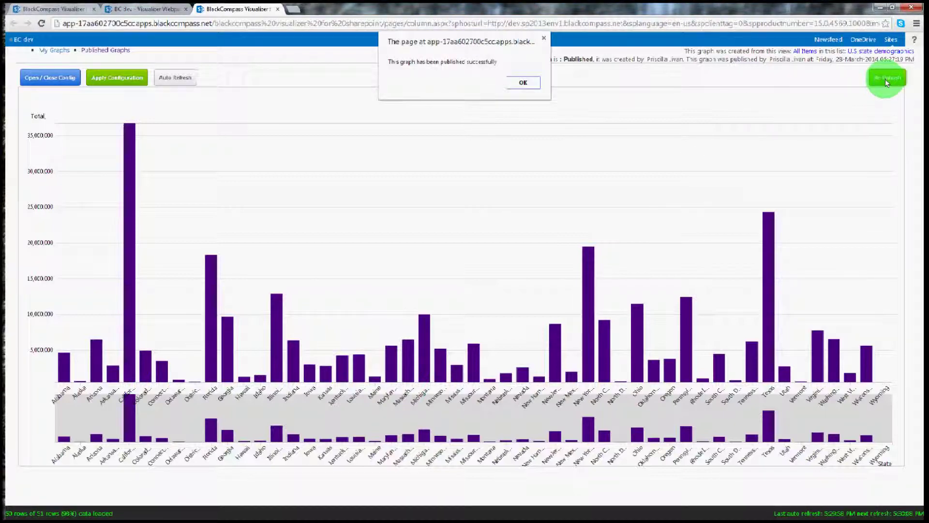
{"action": "left_click", "coordinate": [523, 83]}
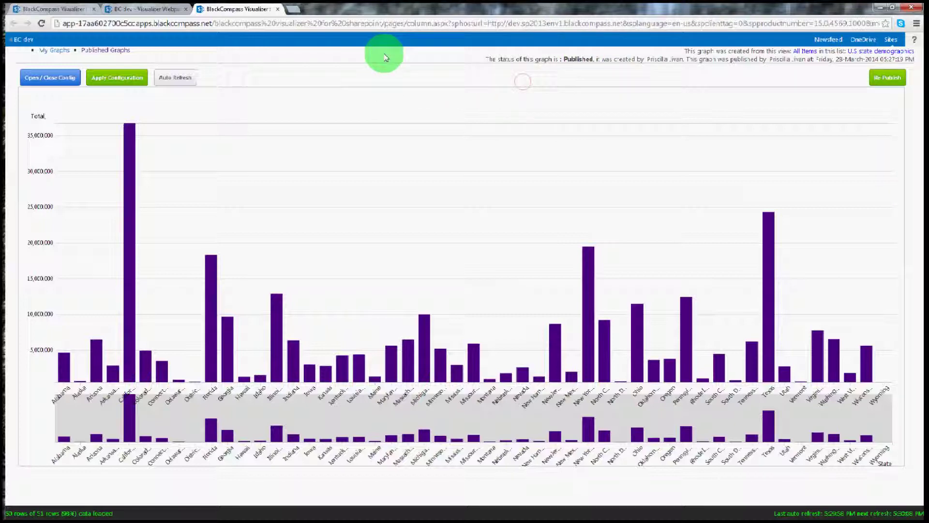
- Reload the Visualizer Webpart Page to refresh the embedded graph, and save the page
{"action": "left_click", "coordinate": [156, 11]}
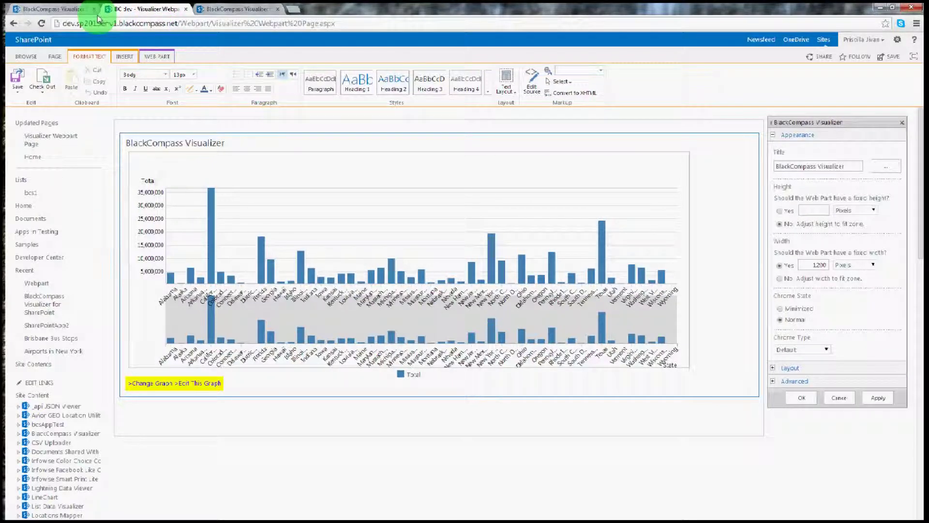
{"action": "left_click", "coordinate": [43, 24]}
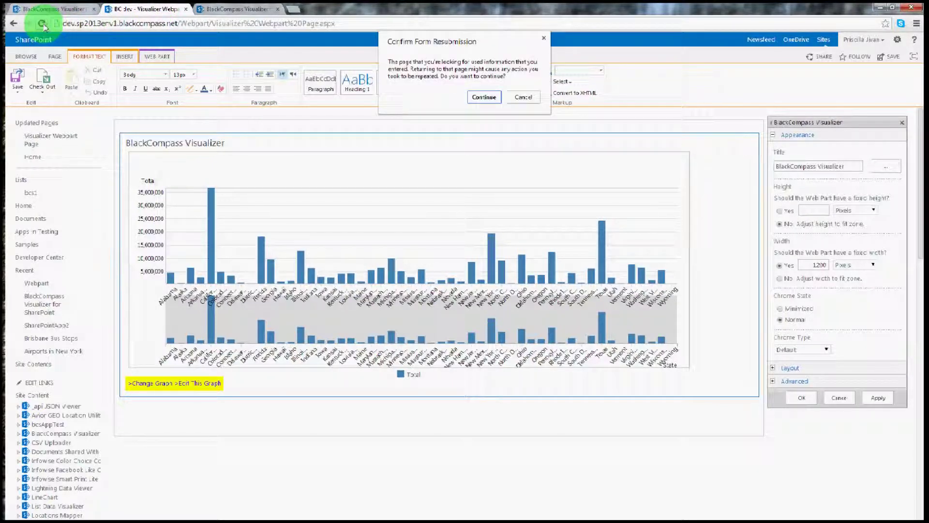
{"action": "left_click", "coordinate": [468, 96]}
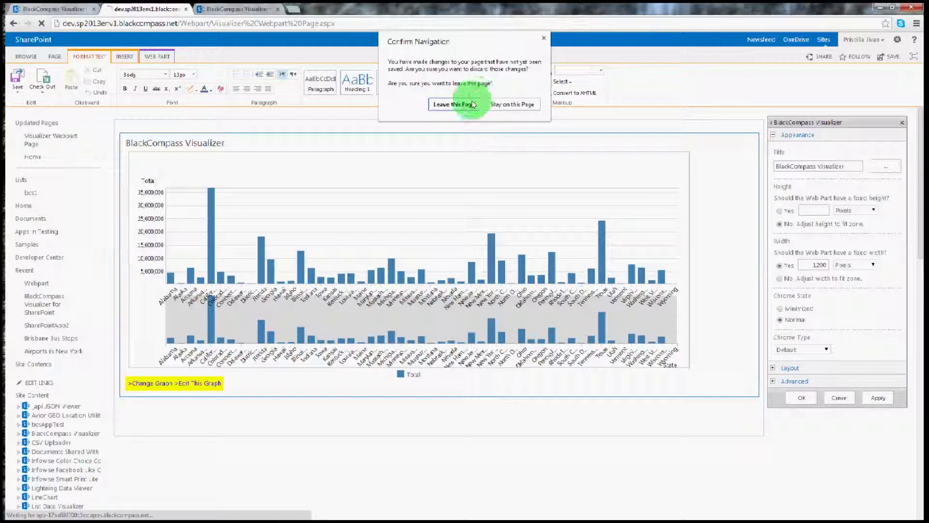
{"action": "left_click", "coordinate": [467, 100]}
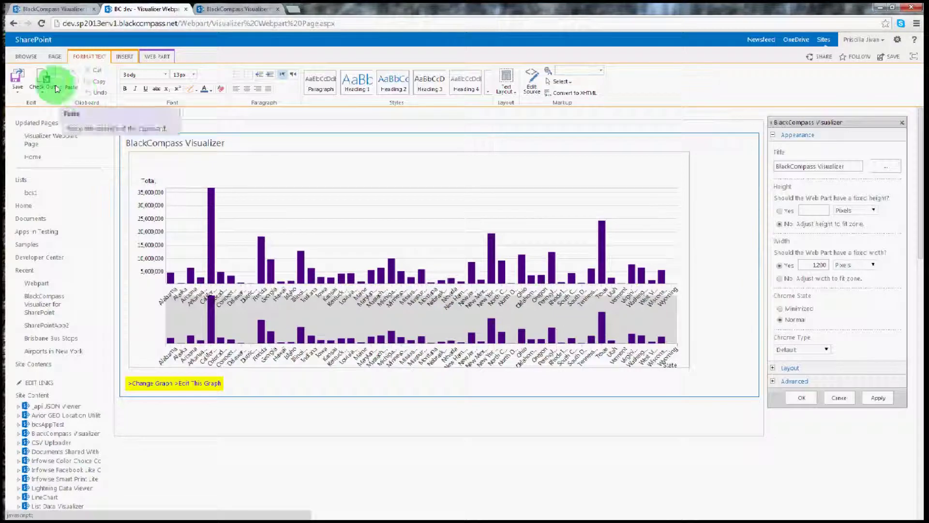
{"action": "left_click", "coordinate": [18, 80]}
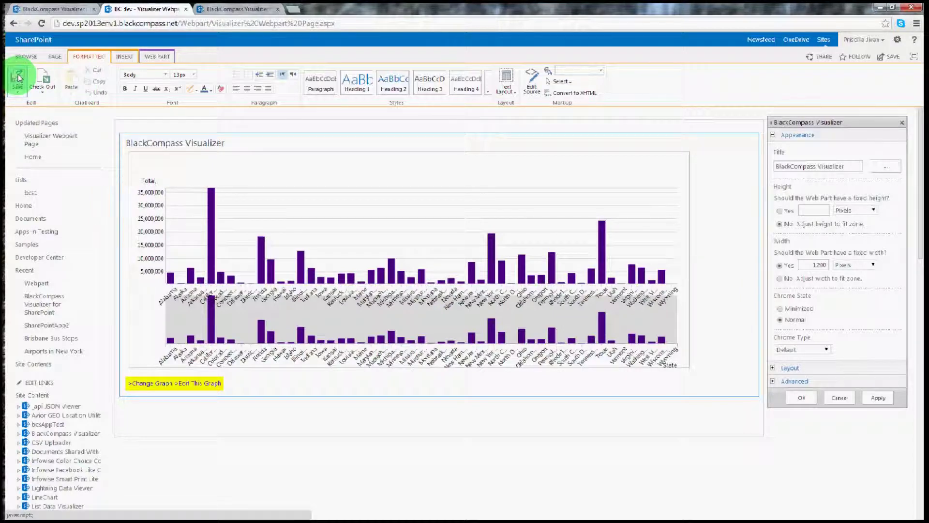